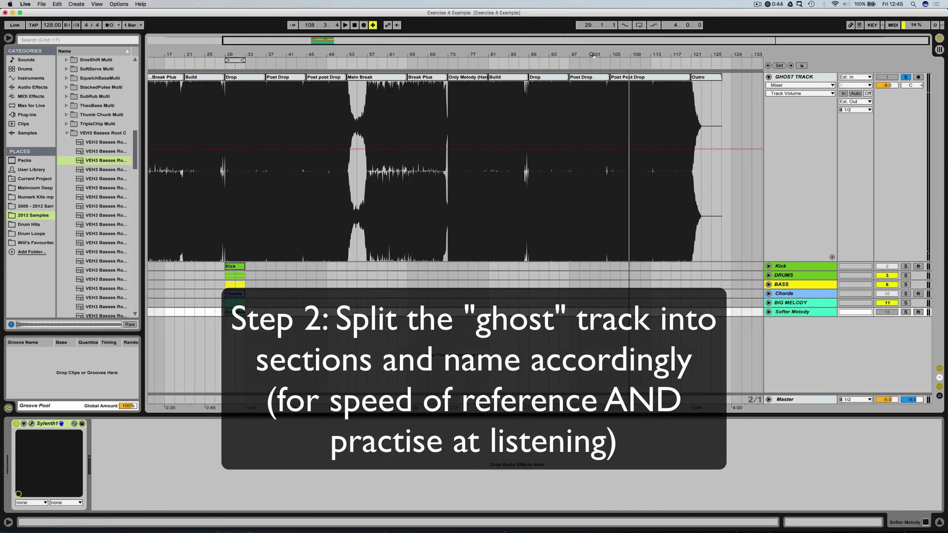
# - Loop the first four bars of the ghost track's Drop section, bars 29 to 33, and play them
pyautogui.moveTo(224, 54); pyautogui.dragTo(480, 223)
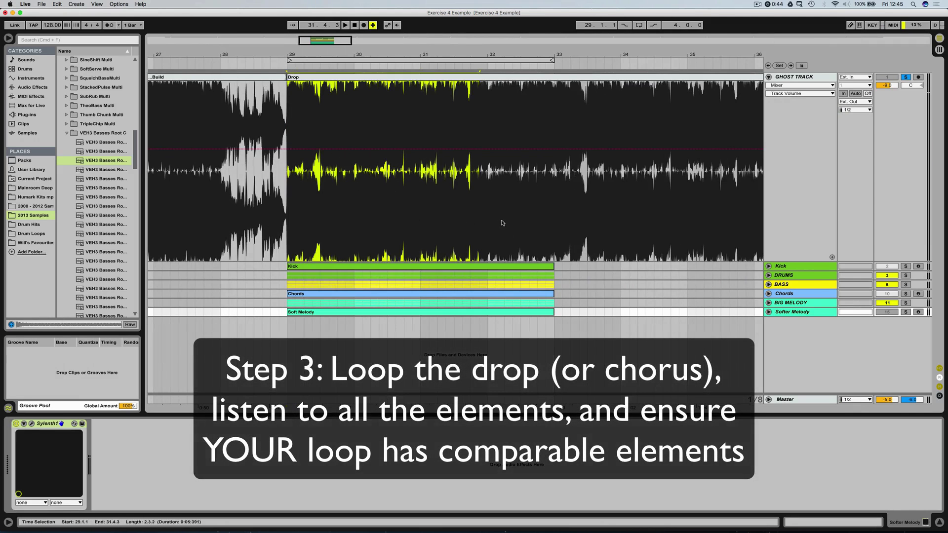
pyautogui.click(551, 231)
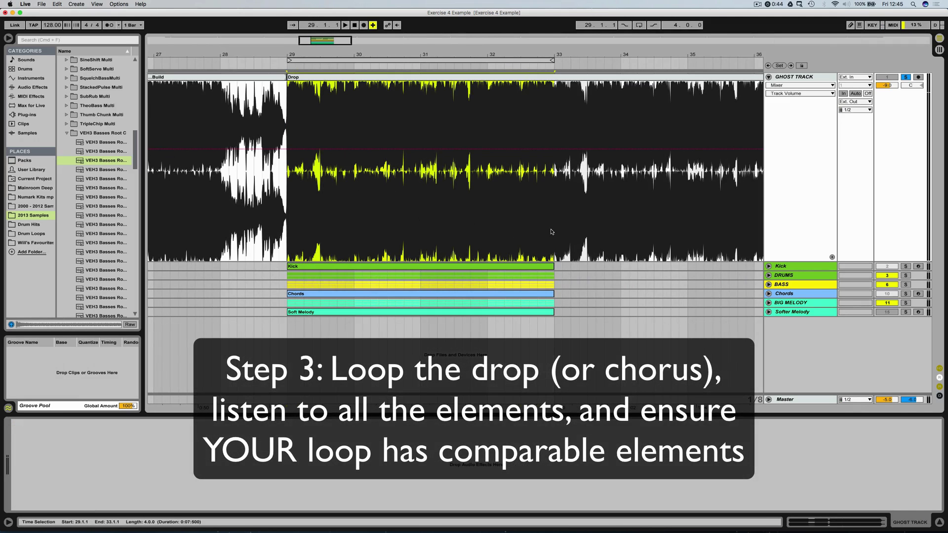
pyautogui.press('super+l')
pyautogui.press('space')
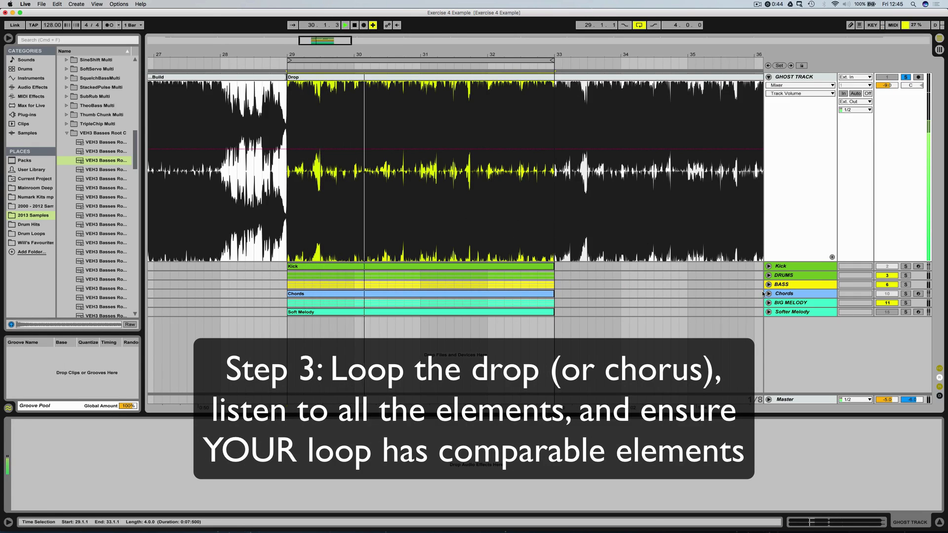
# - Unsolo the ghost track and play the project's own drop loop for comparison
pyautogui.click(906, 77)
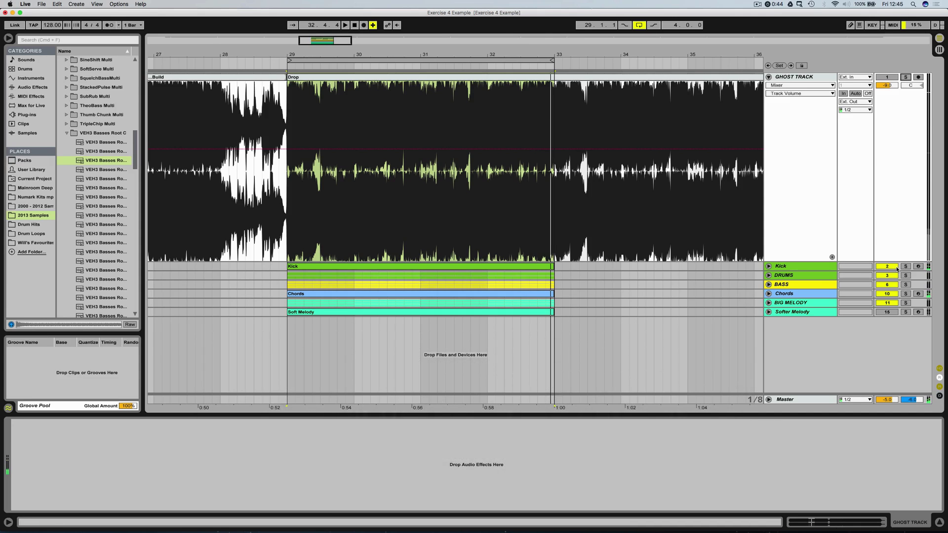
pyautogui.press('space')
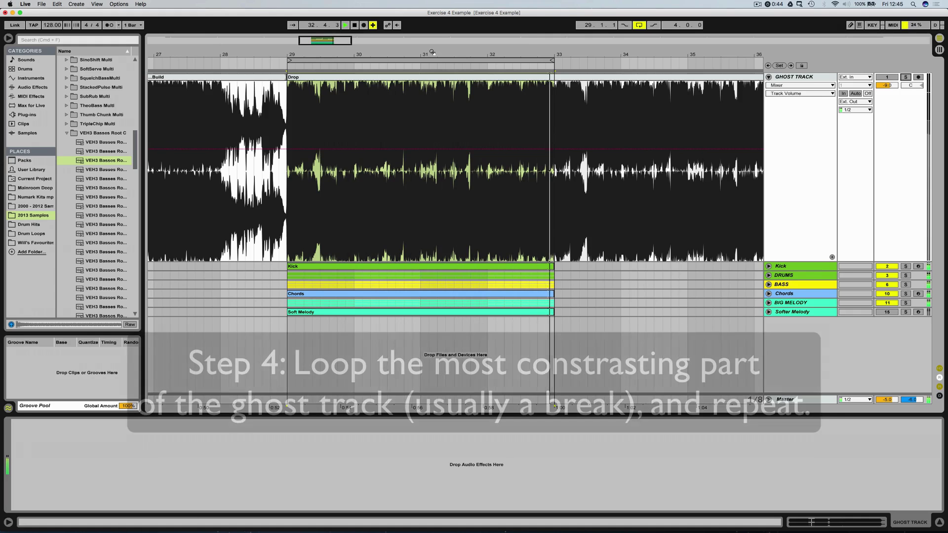
pyautogui.press('space')
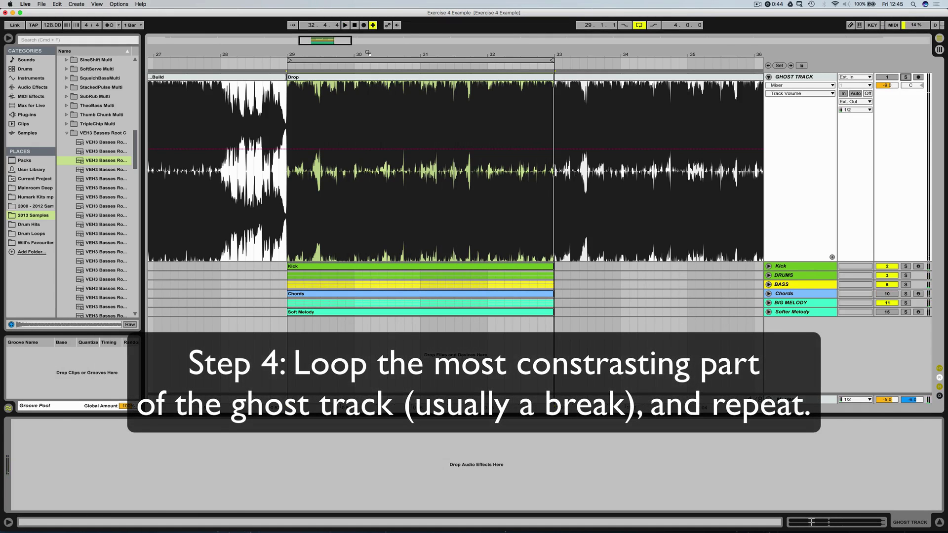
# - Set the loop to bars 5 to 9 of the Break section and play it with the ghost track soloed
pyautogui.moveTo(368, 53)
pyautogui.mouseDown()
pyautogui.moveTo(537, 62)
pyautogui.moveTo(206, 63)
pyautogui.mouseUp()
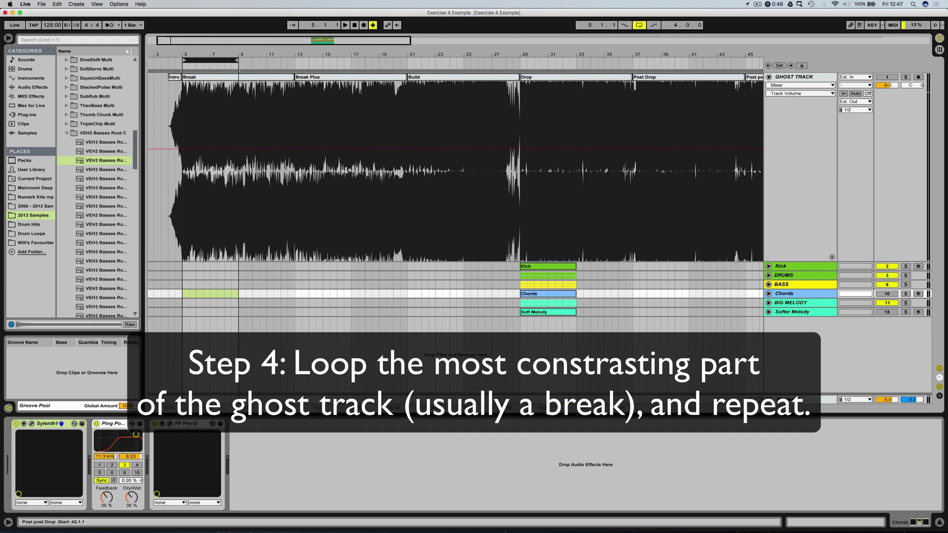
pyautogui.click(907, 78)
pyautogui.press('space')
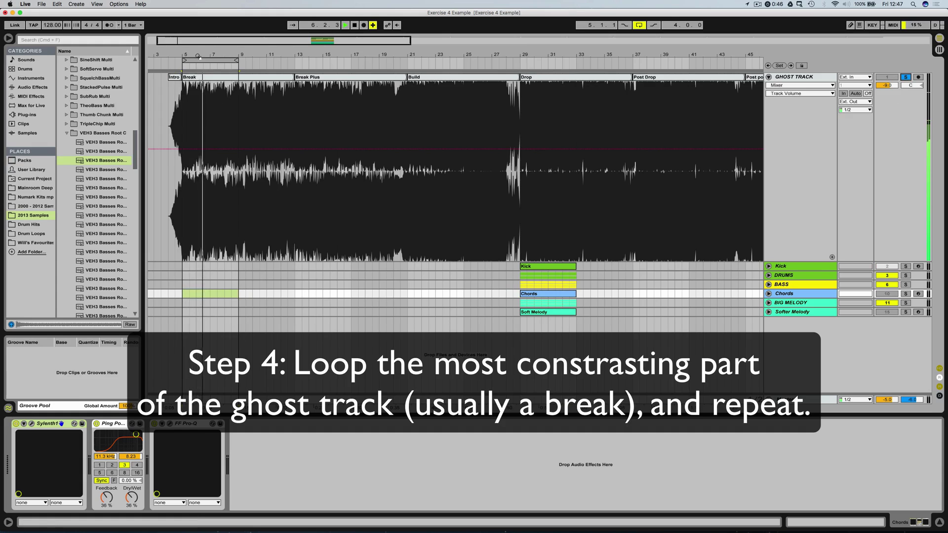
pyautogui.press('+')
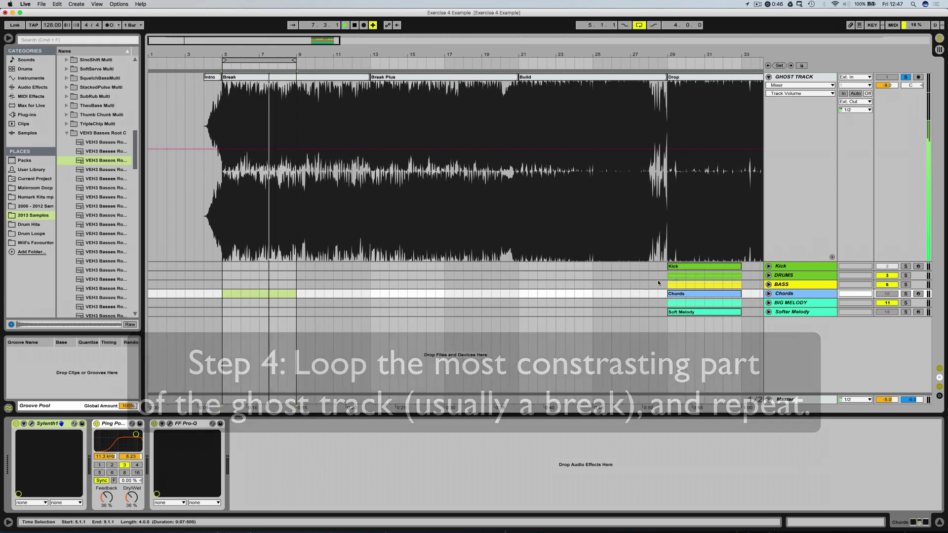
# - Unsolo the ghost track, move the Chords clip from the Drop to the Break's start at bar 5, and play it
pyautogui.click(906, 78)
pyautogui.click(682, 295)
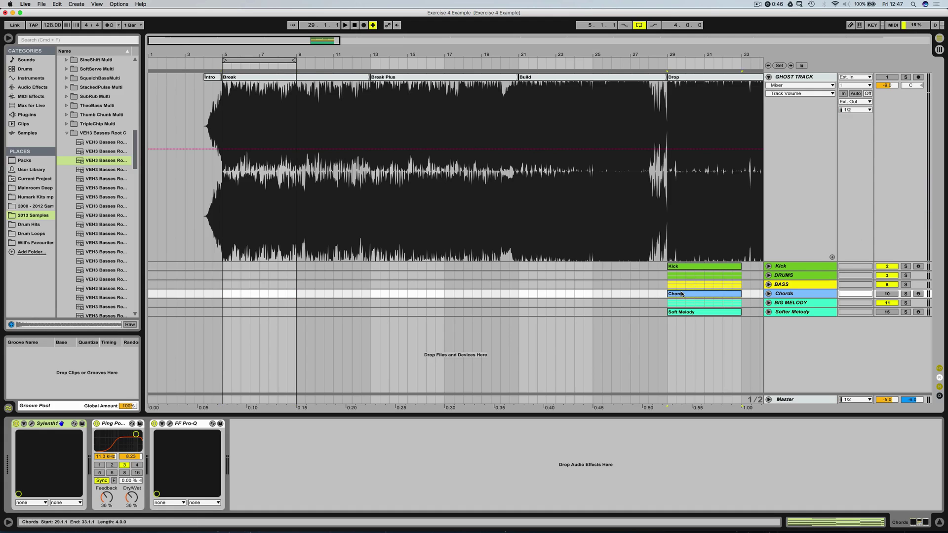
pyautogui.moveTo(682, 294); pyautogui.dragTo(246, 293)
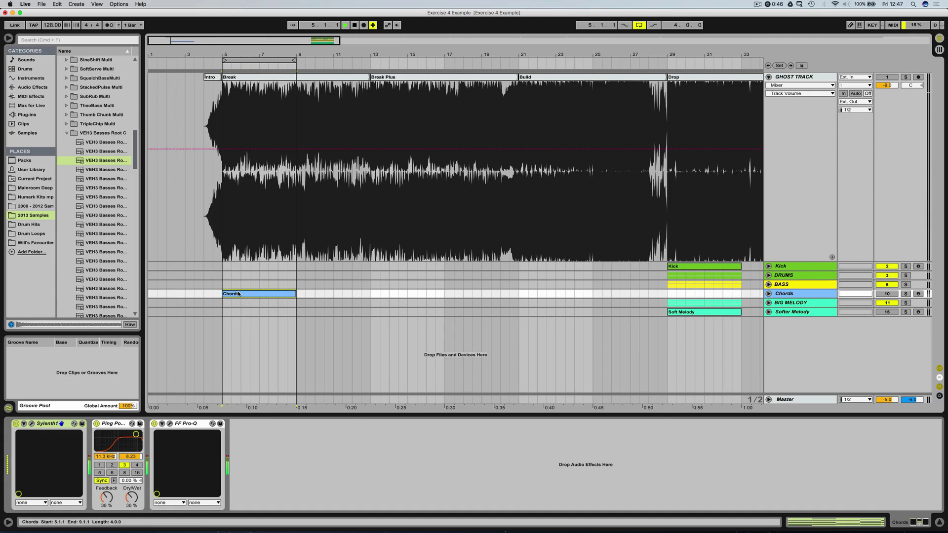
pyautogui.press('space')
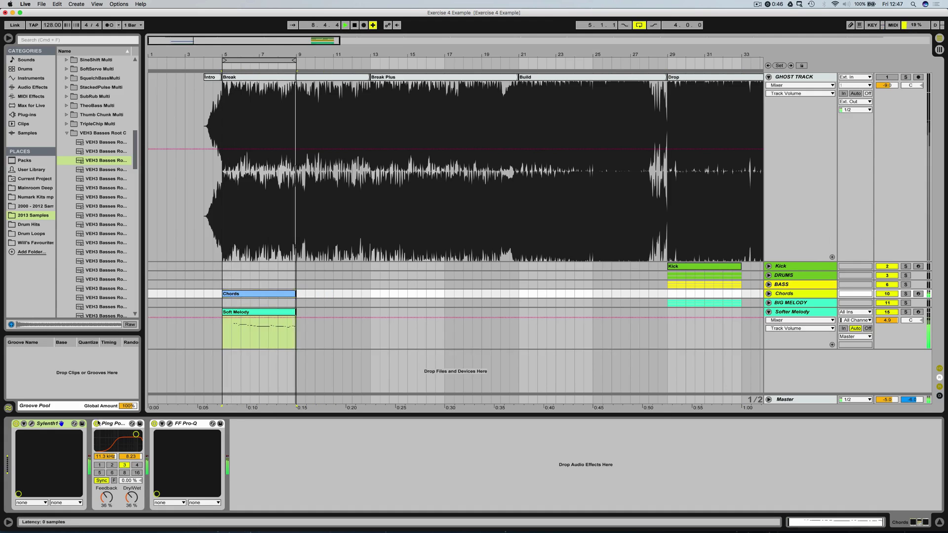
# - Copy the Ping Pong Delay from Chords to the Softer Melody track, setting Feedback to 27% and Dry/Wet to 29%
pyautogui.click(107, 425)
pyautogui.click(749, 338)
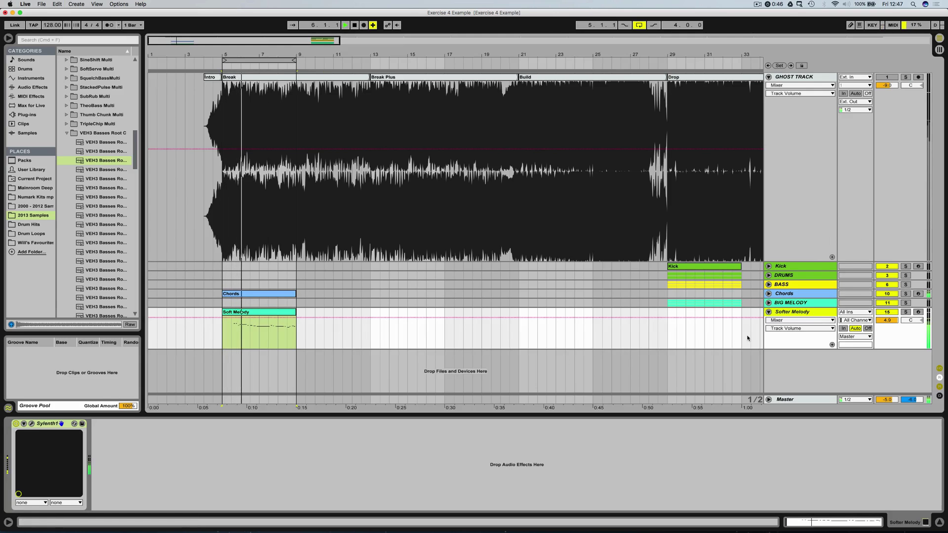
pyautogui.press('super+v')
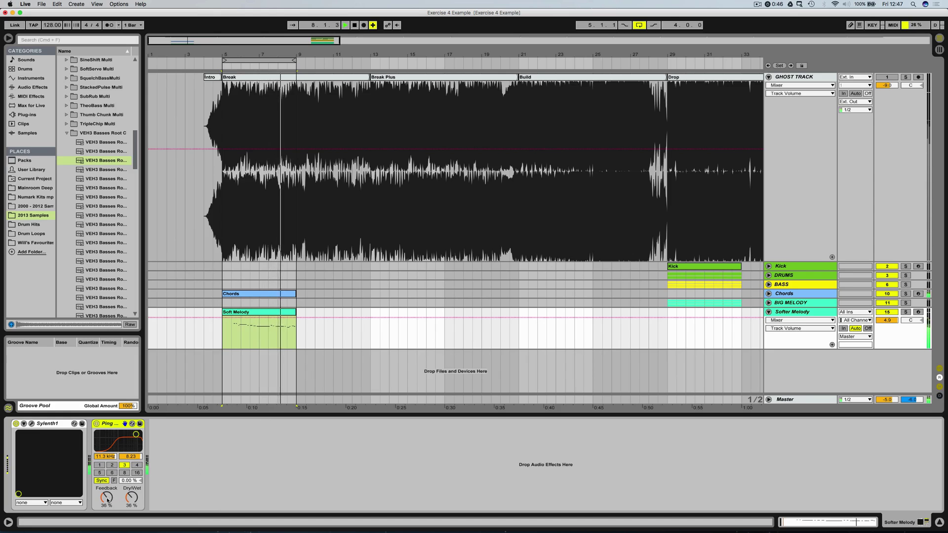
pyautogui.moveTo(107, 497); pyautogui.dragTo(130, 502)
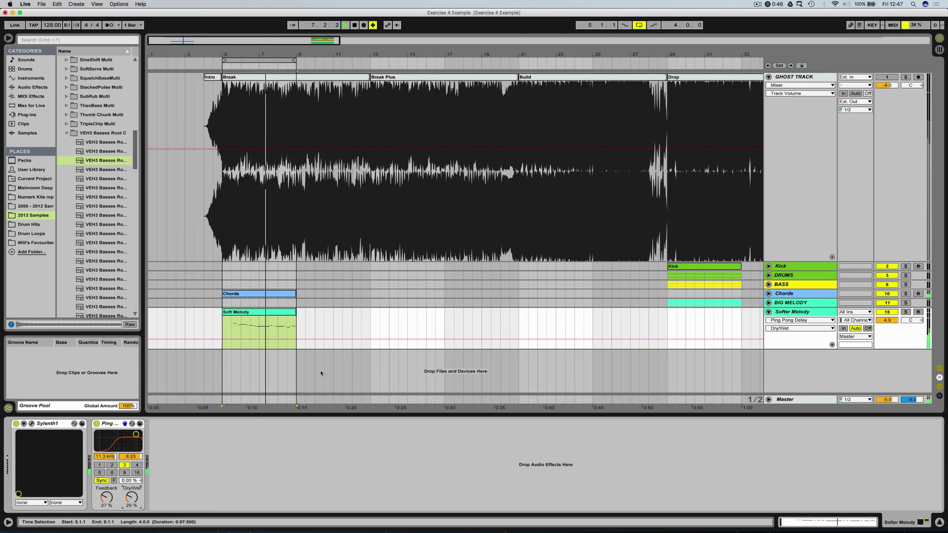
# - Audition the soloed ghost track looped over bars 9 to 13 and copy the Chords and Soft Melody clips into that range
pyautogui.click(906, 77)
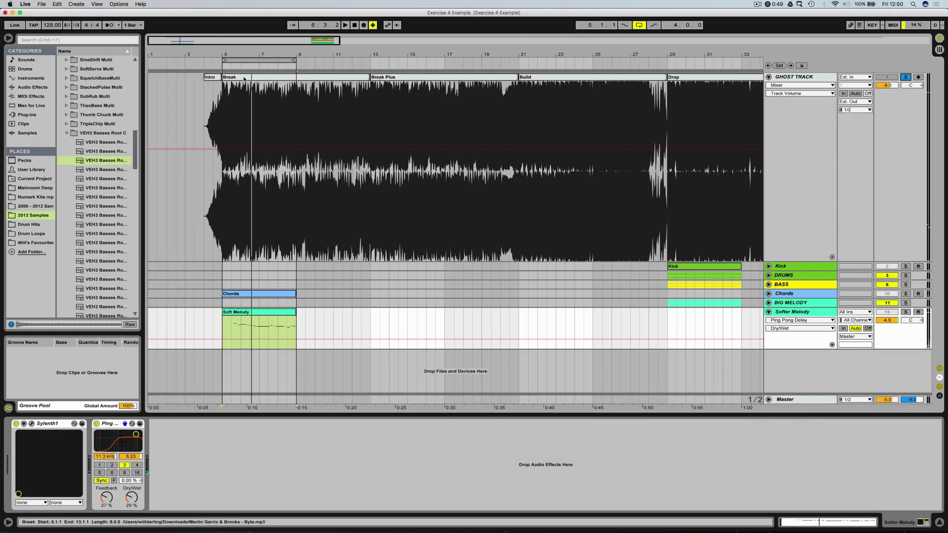
pyautogui.moveTo(255, 60); pyautogui.dragTo(329, 59)
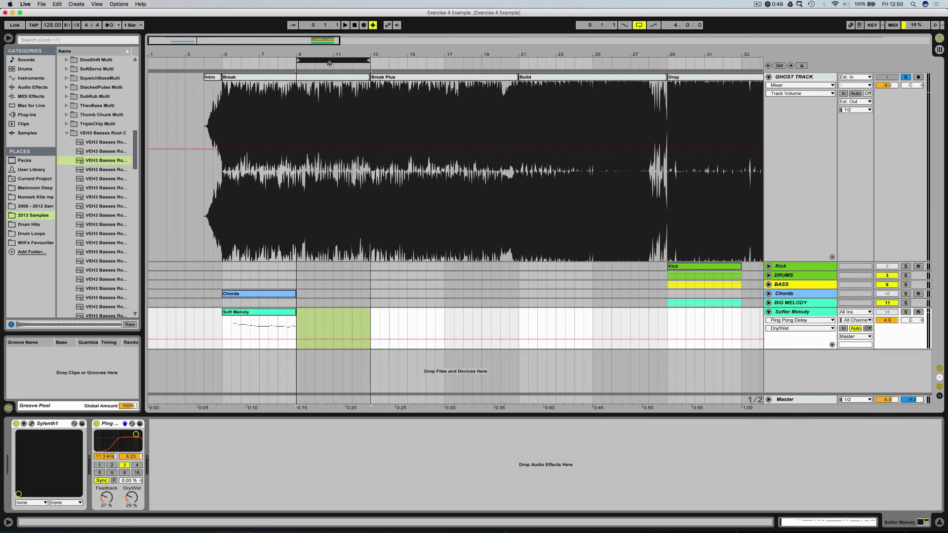
pyautogui.press('space')
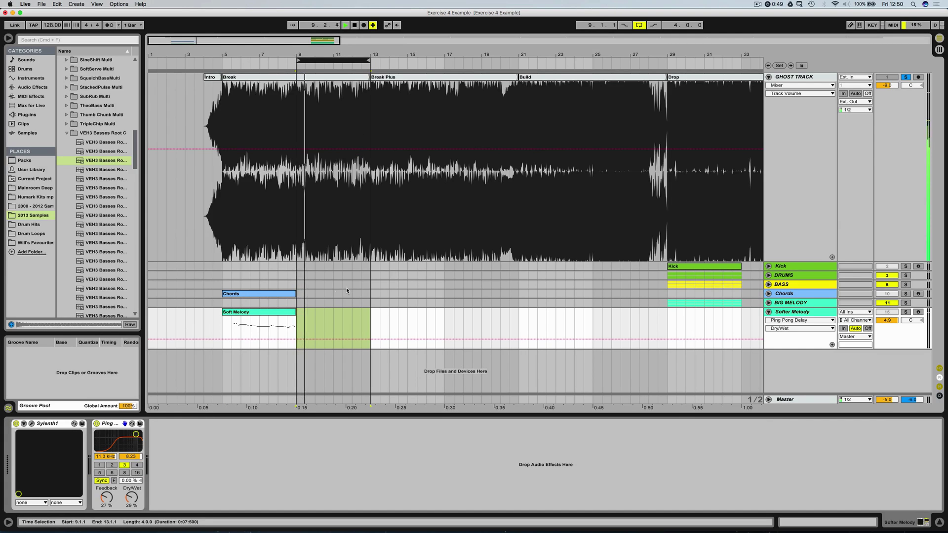
pyautogui.press('space')
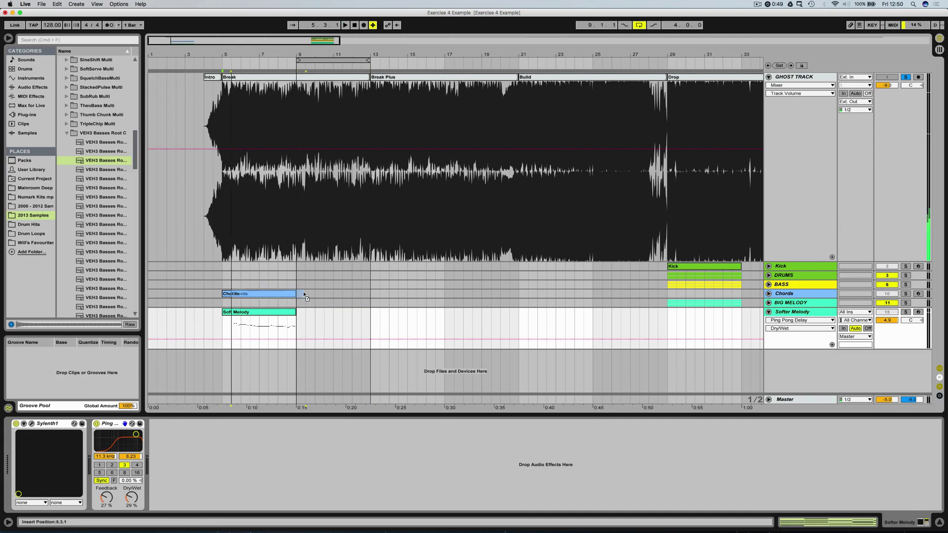
pyautogui.moveTo(264, 295); pyautogui.dragTo(335, 293)
pyautogui.moveTo(251, 315); pyautogui.dragTo(326, 316)
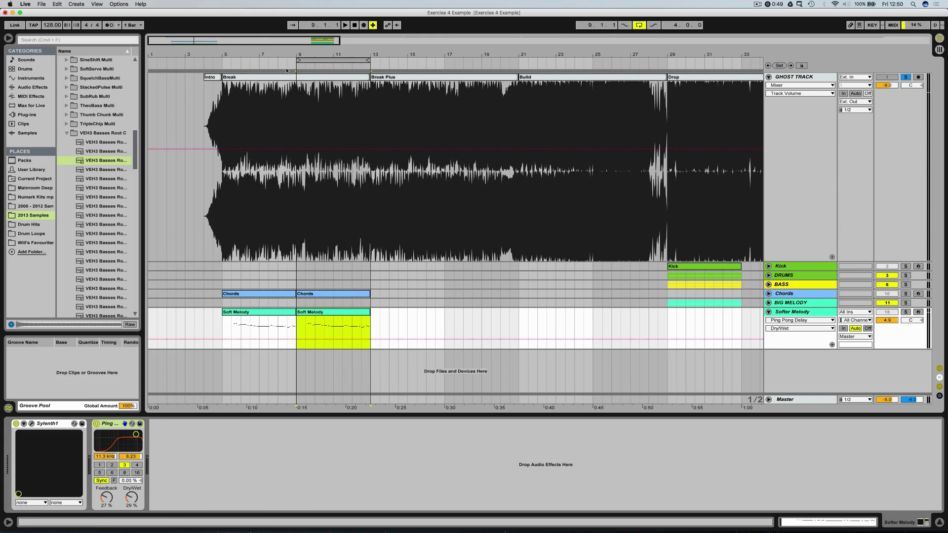
# - Audition the ghost track's Break Plus section from bar 13 and duplicate the second Chords and Soft Melody clips there
pyautogui.click(374, 116)
pyautogui.press('space')
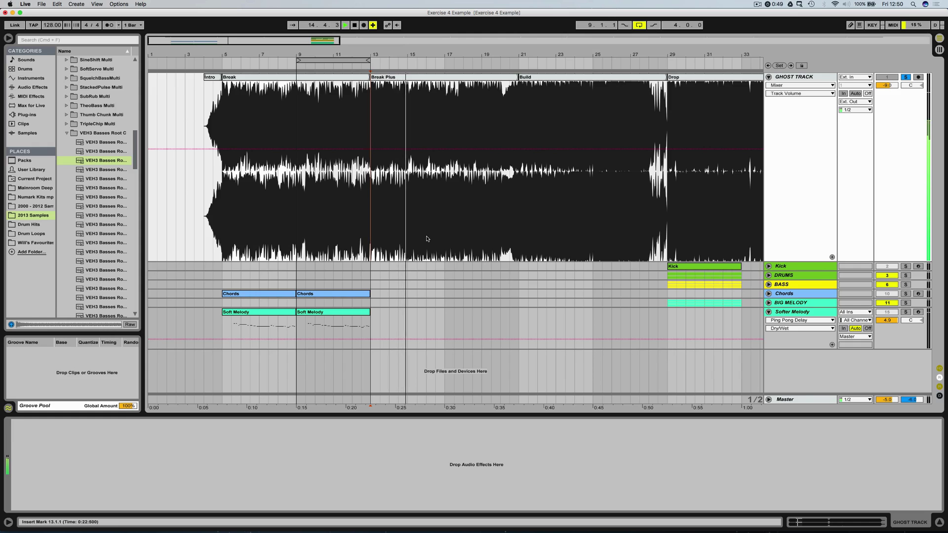
pyautogui.press('space')
pyautogui.click(328, 298)
pyautogui.keyDown('shift'); pyautogui.click(329, 312); pyautogui.keyUp('shift')
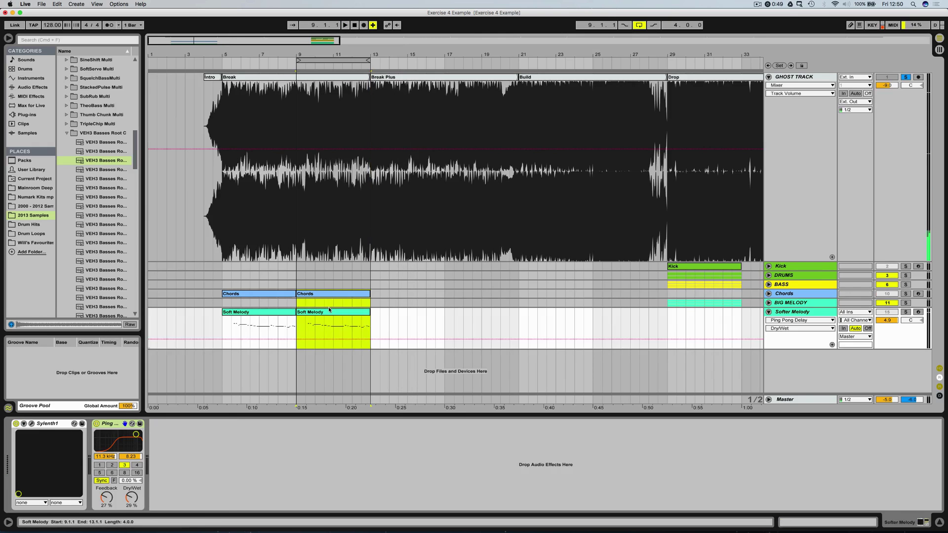
pyautogui.press('super+d')
# - Expand the DRUMS group, copy the Drop's first Bongo Loop clip to bar 13, and play it with the arrangement
pyautogui.click(769, 276)
pyautogui.click(694, 319)
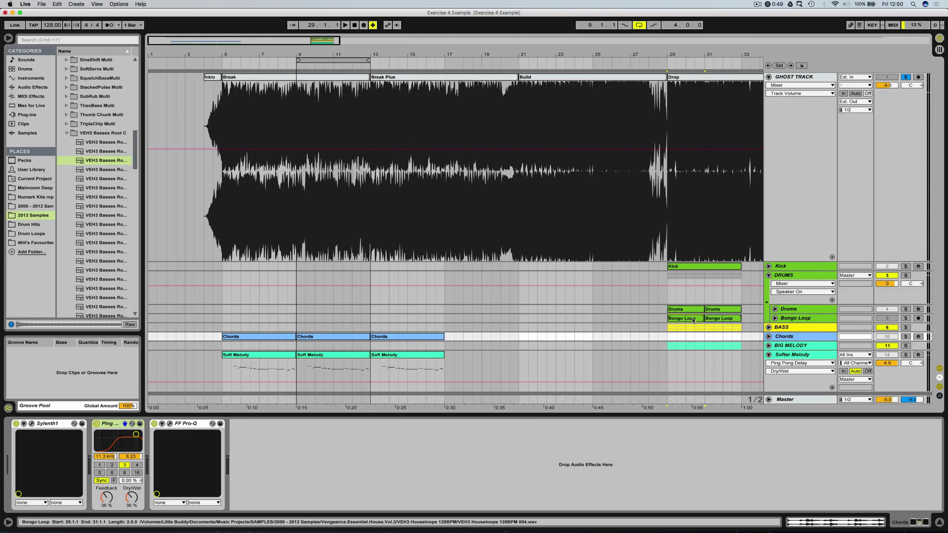
pyautogui.moveTo(694, 320); pyautogui.dragTo(397, 319)
pyautogui.press('space')
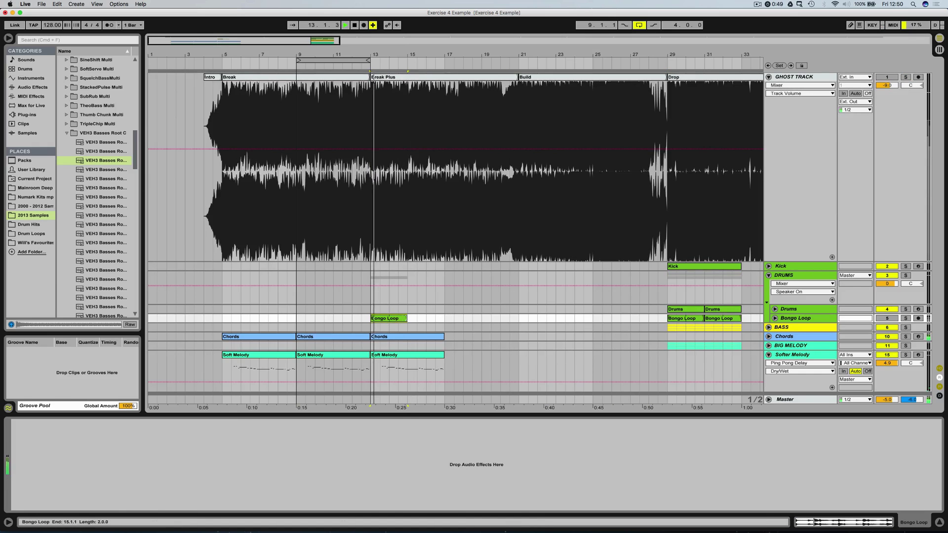
pyautogui.click(886, 319)
pyautogui.press('space')
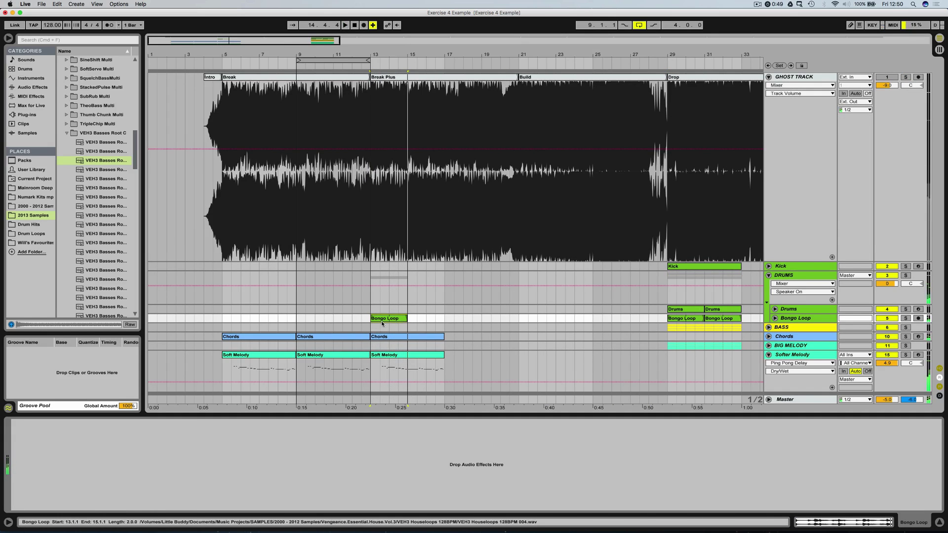
# - Copy the Bongo Loop clip from bar 13 to bar 15 and play the result
pyautogui.moveTo(383, 324); pyautogui.dragTo(425, 320)
pyautogui.press('space')
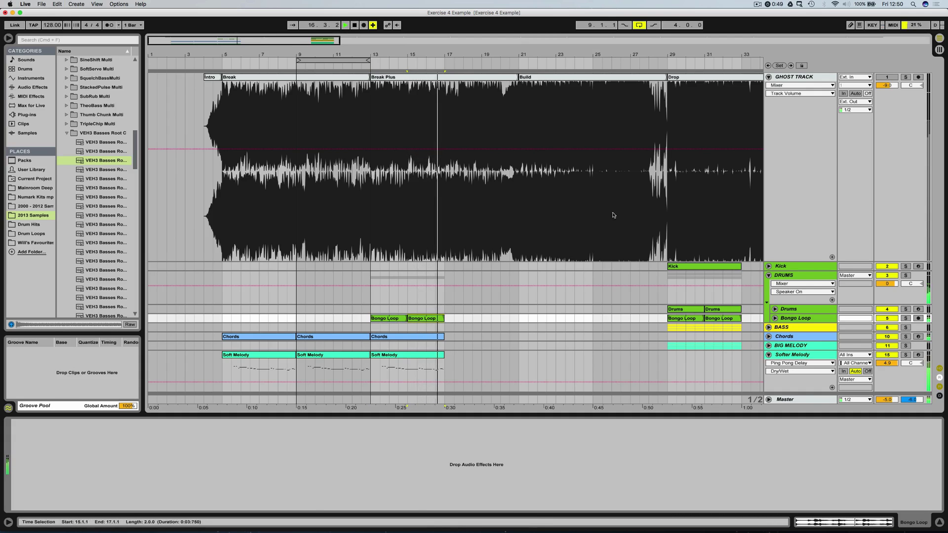
pyautogui.press('space')
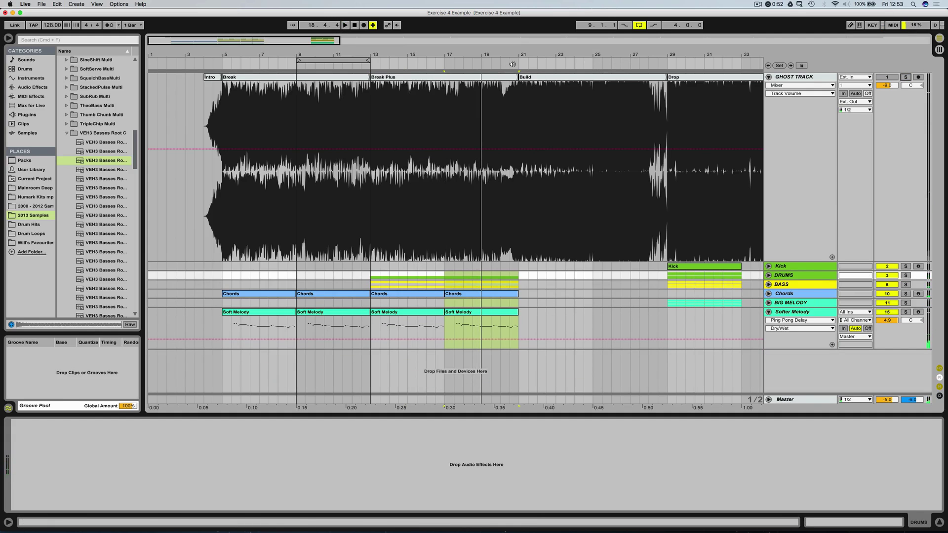
# - Solo the ghost track and listen to its Build section from bar 21
pyautogui.click(517, 63)
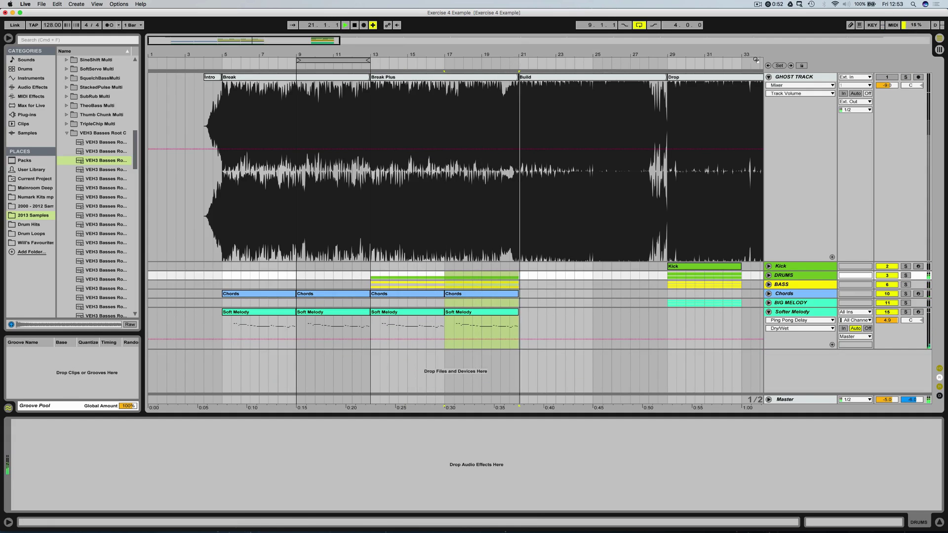
pyautogui.click(909, 77)
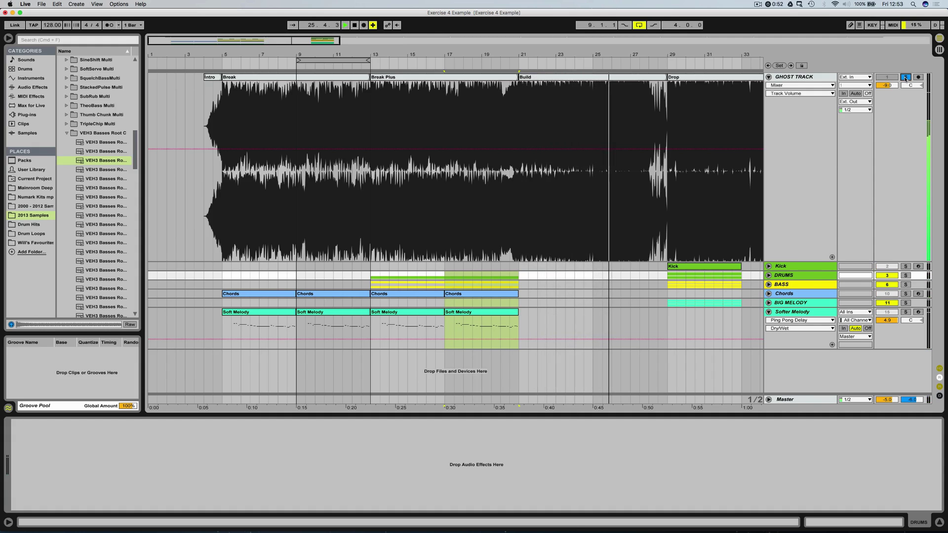
pyautogui.press('space')
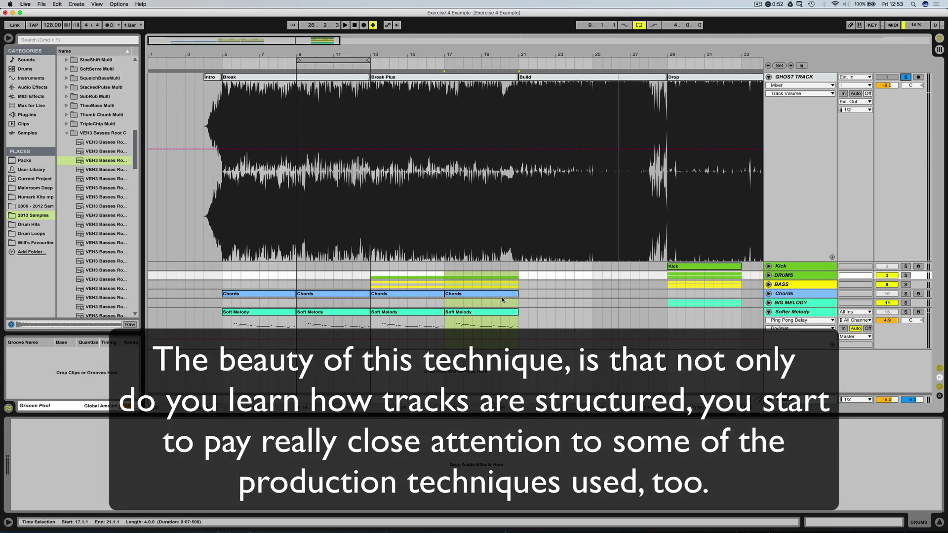
pyautogui.click(512, 93)
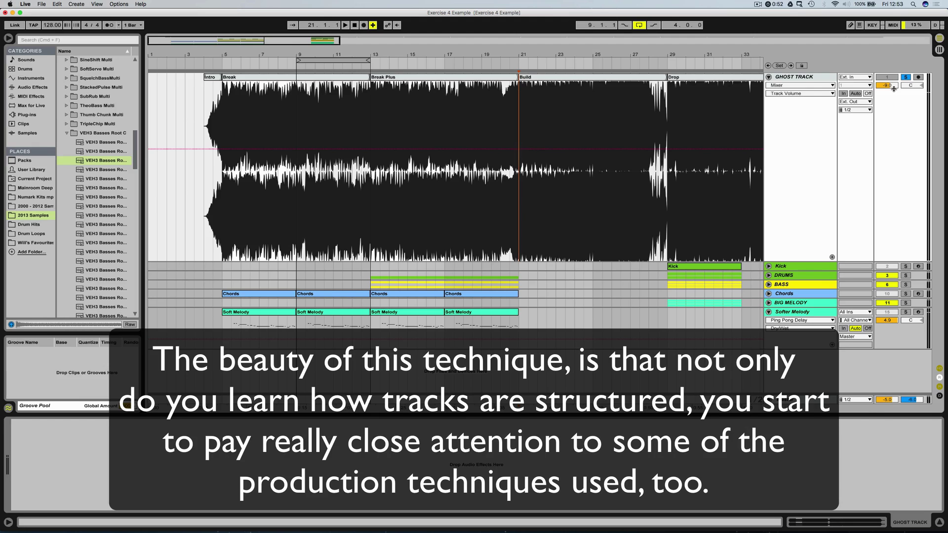
pyautogui.press('space')
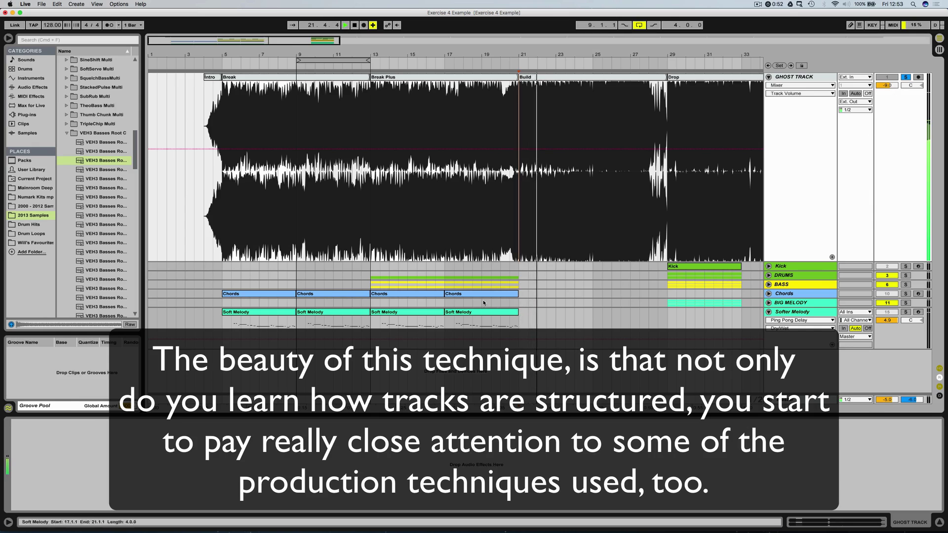